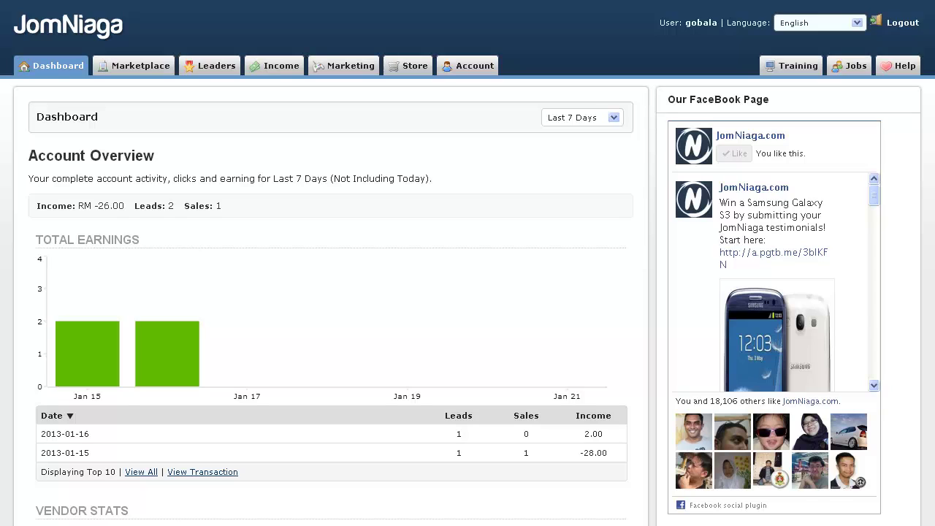
# Go to Marketplace Tools and scroll down to the Banner Widgets generator
pyautogui.click(135, 68)
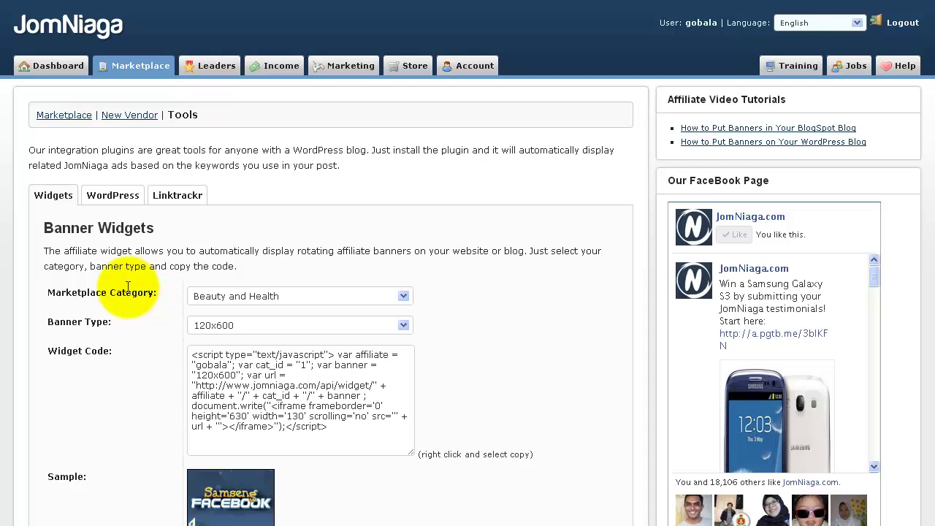
pyautogui.scroll(-3, 128, 289)
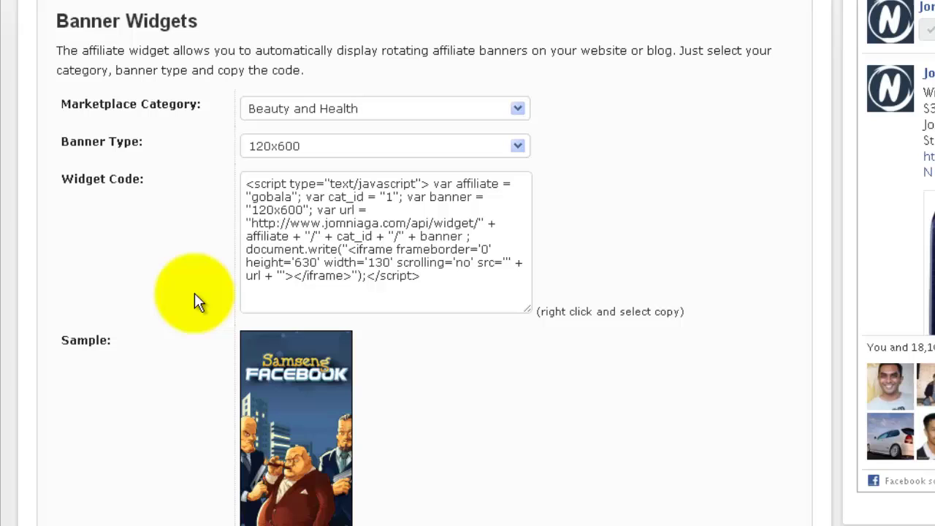
# Set the banner widget to the Internet Marketing category at 250x250 size
pyautogui.click(504, 112)
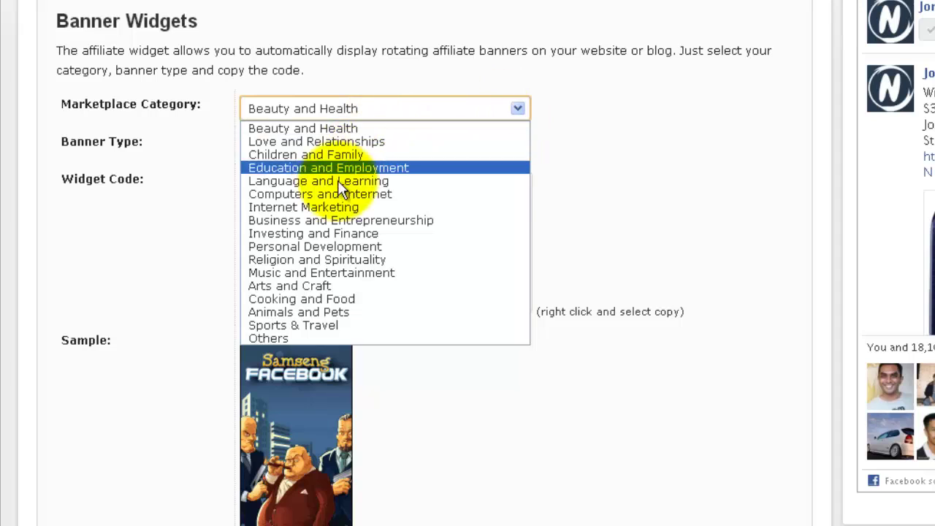
pyautogui.click(314, 208)
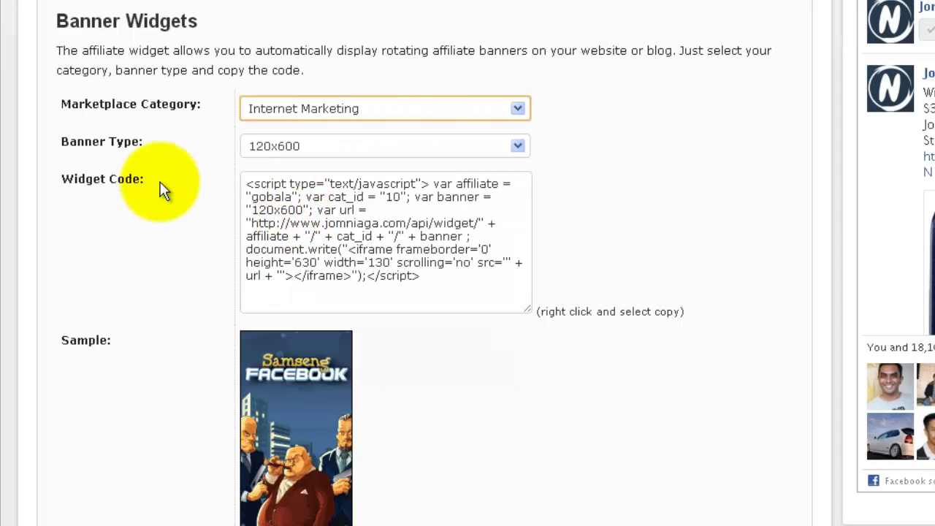
pyautogui.click(162, 189)
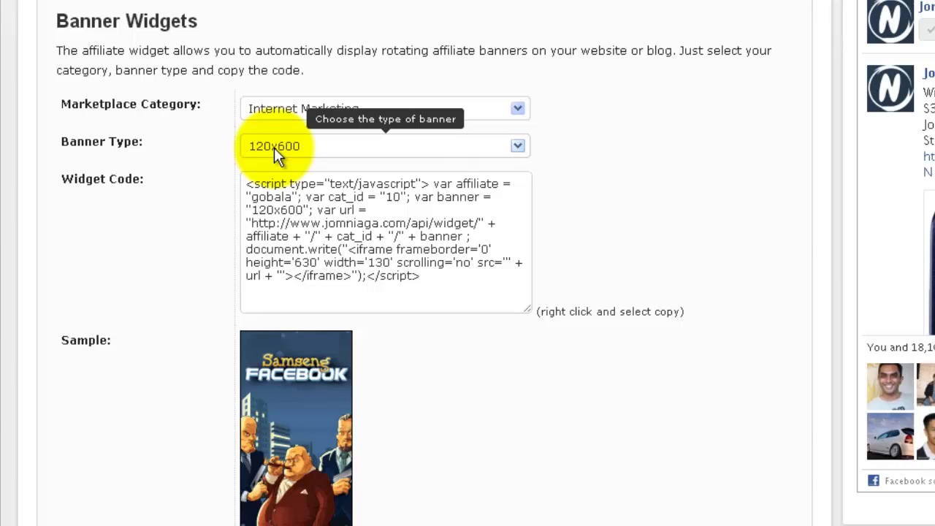
pyautogui.click(515, 146)
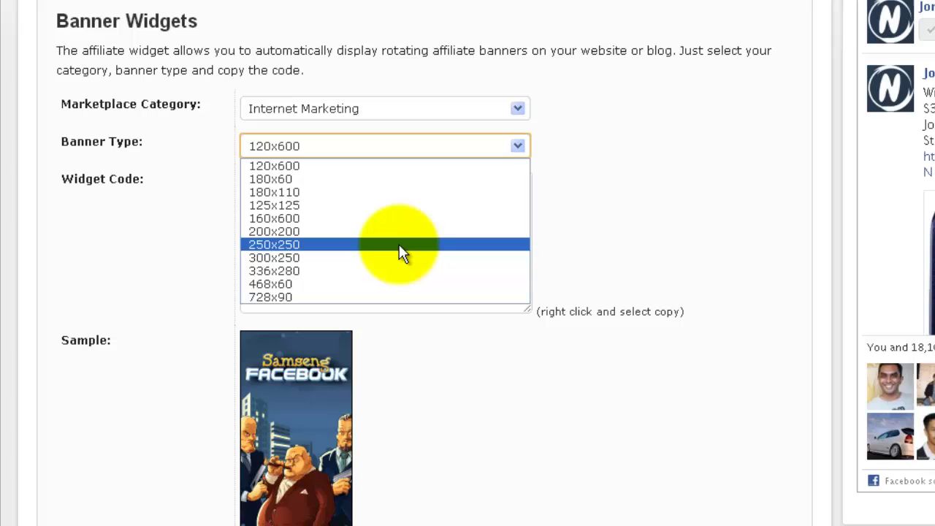
pyautogui.click(420, 247)
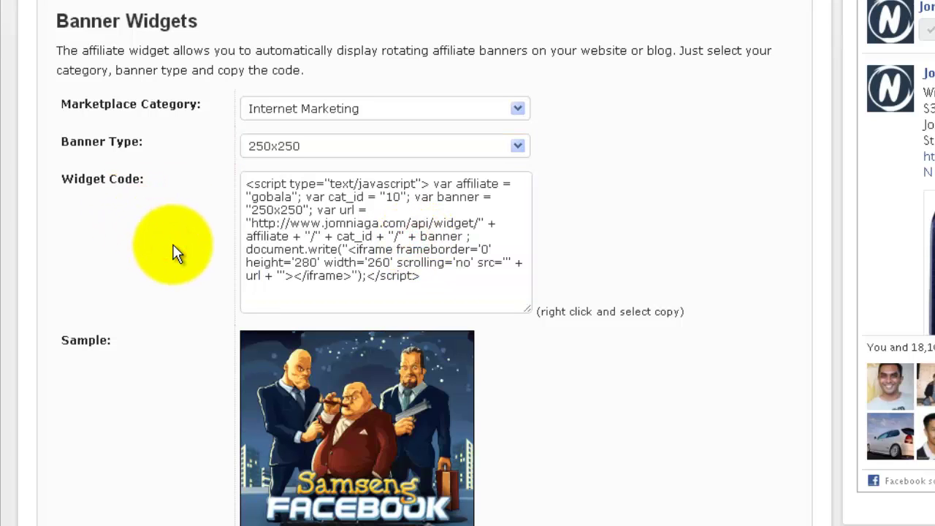
# Select all of the generated widget code and bring up its copy menu
pyautogui.scroll(-3, 175, 252)
pyautogui.scroll(2, 179, 216)
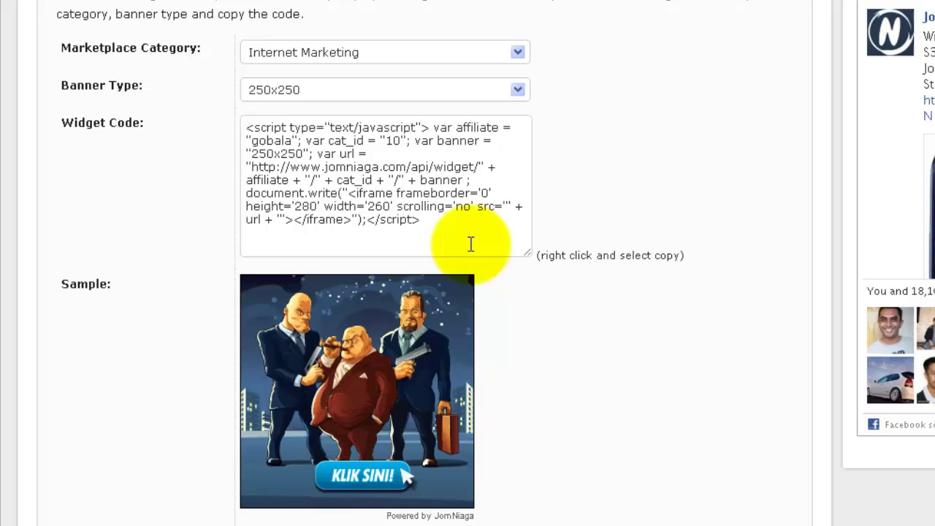
pyautogui.moveTo(459, 230)
pyautogui.click(422, 213)
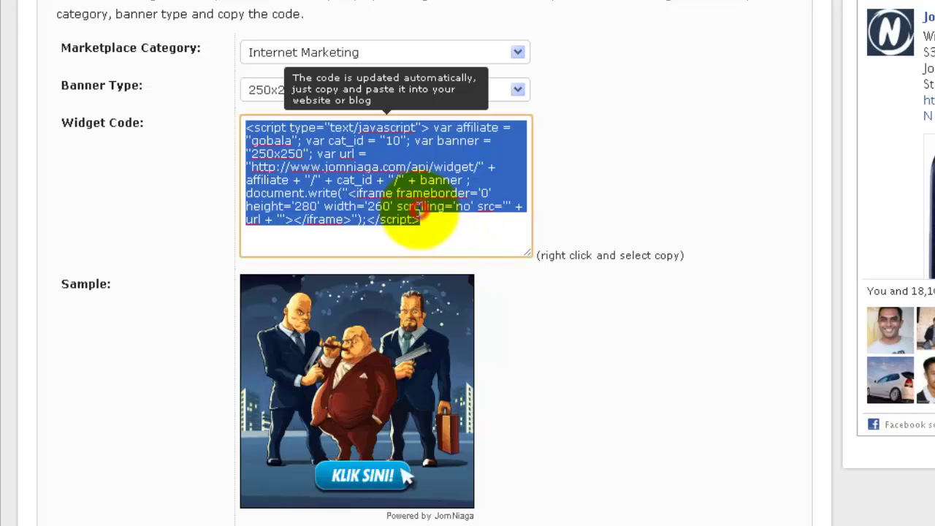
pyautogui.rightClick(369, 157)
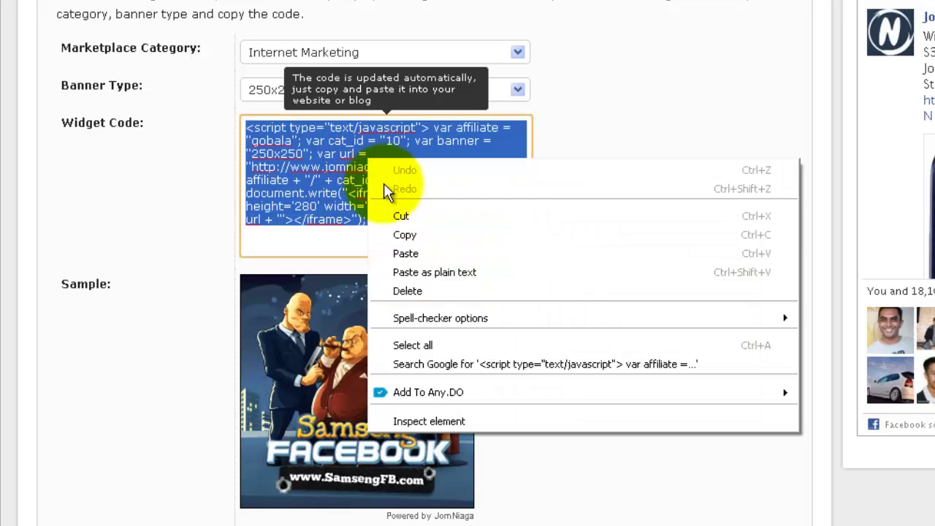
# Copy the 250x250 Internet Marketing widget code and switch to Blogger's Layout page
pyautogui.click(398, 235)
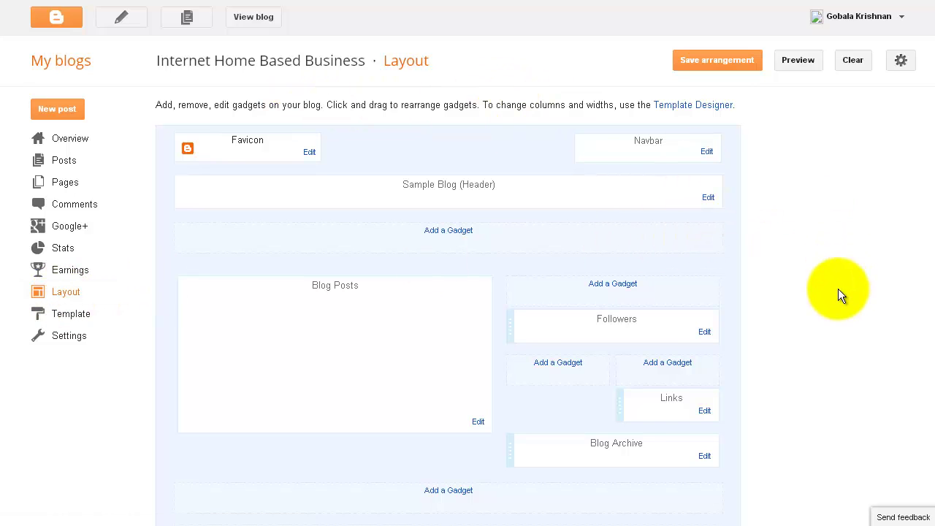
pyautogui.scroll(-2, 796, 349)
pyautogui.scroll(2, 796, 349)
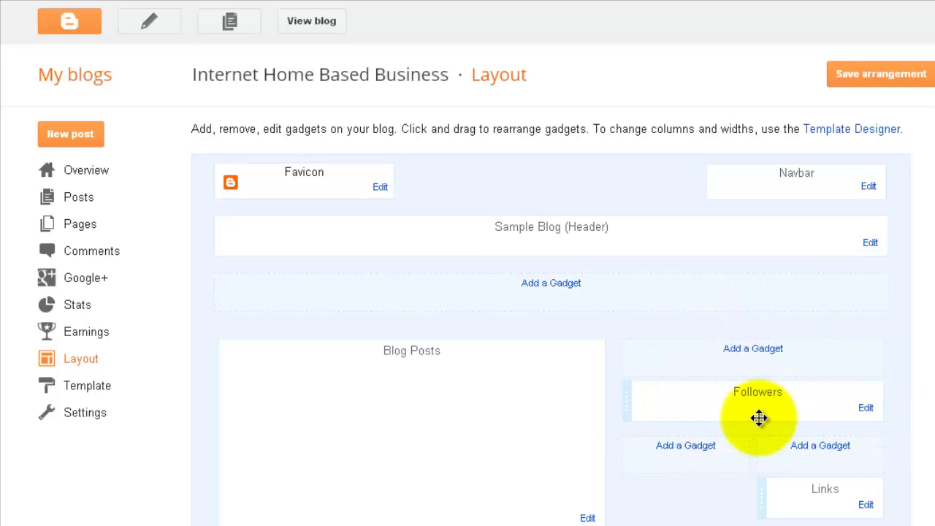
# Add a new HTML/JavaScript gadget at the top of the sidebar
pyautogui.click(752, 349)
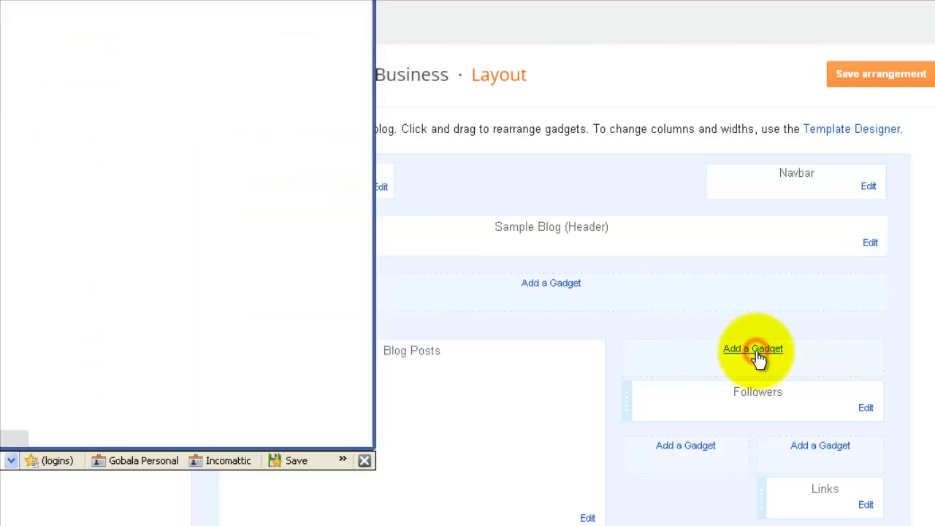
pyautogui.moveTo(225, 1); pyautogui.dragTo(456, 6)
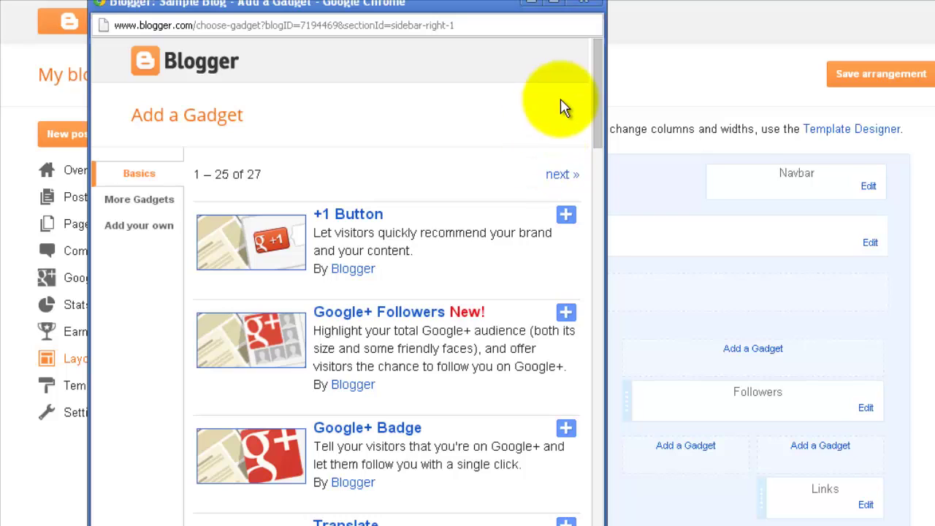
pyautogui.moveTo(597, 93); pyautogui.dragTo(600, 297)
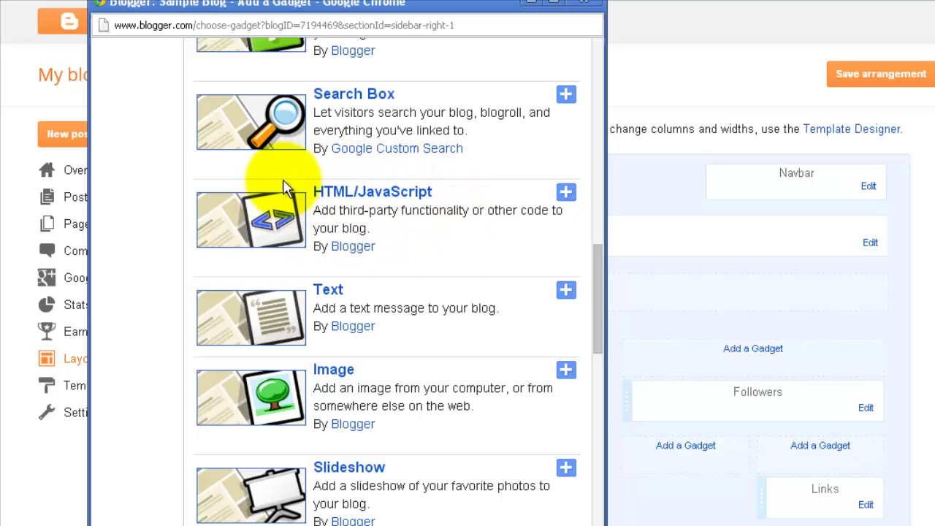
pyautogui.click(566, 194)
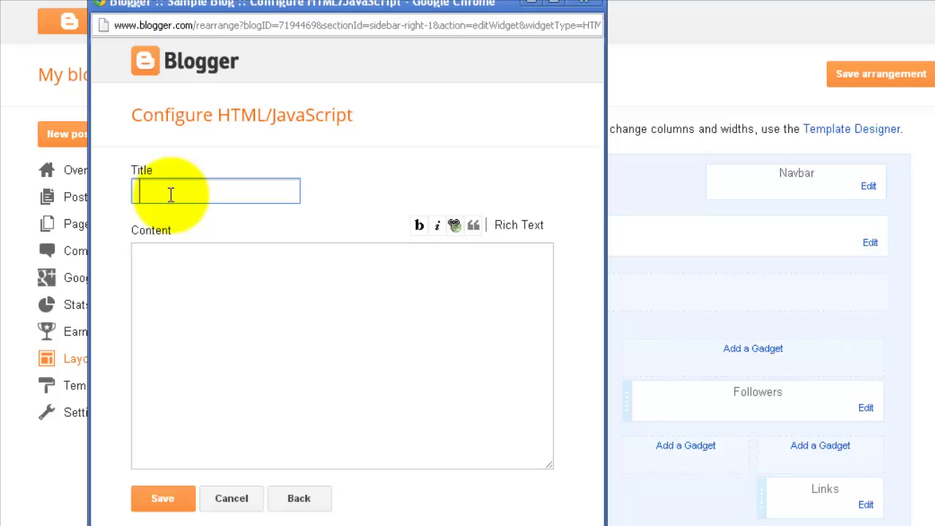
# Title the gadget 'JomNiaga Ads 1', paste the banner script into Content, and save
pyautogui.write('JomNiaga Ads 1')
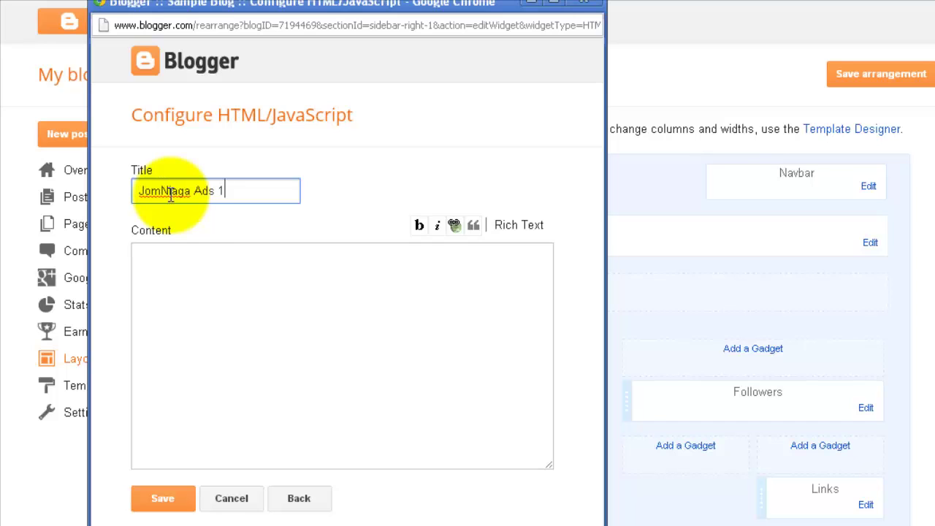
pyautogui.click(183, 298)
pyautogui.rightClick(183, 298)
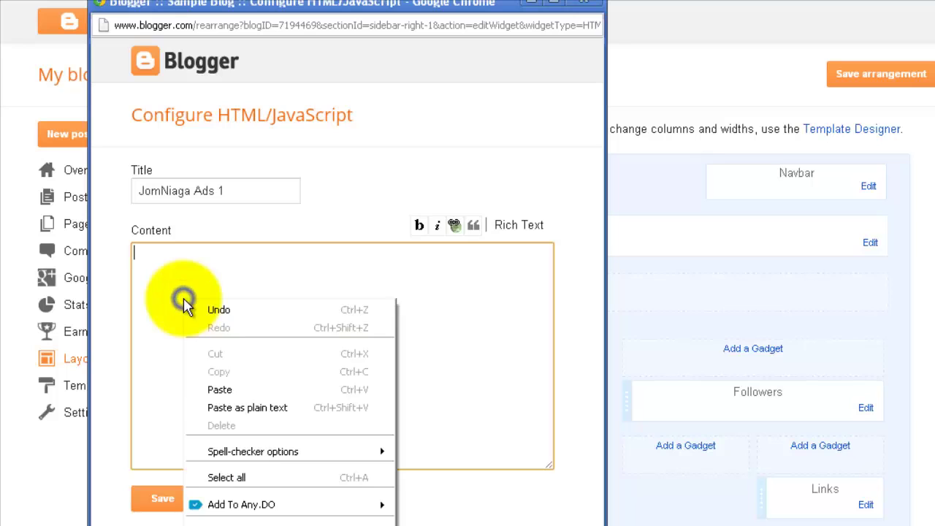
pyautogui.click(227, 387)
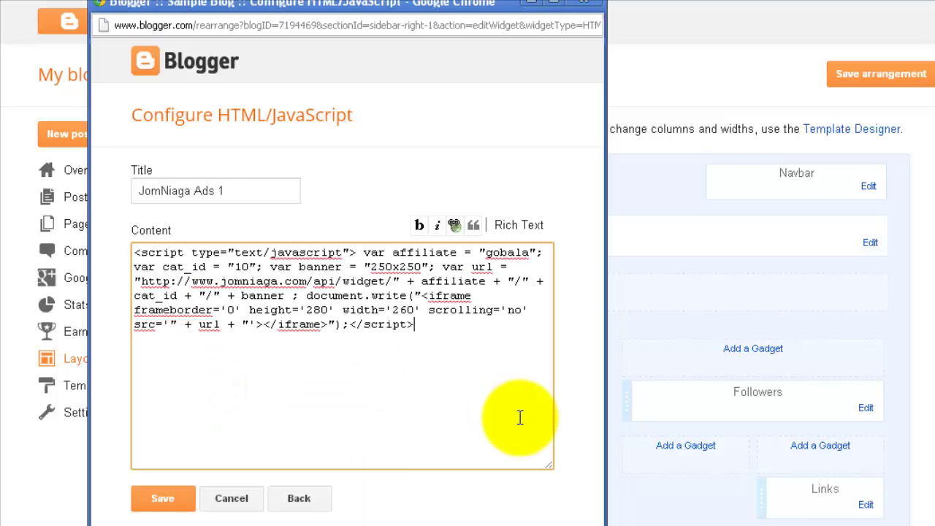
pyautogui.click(163, 501)
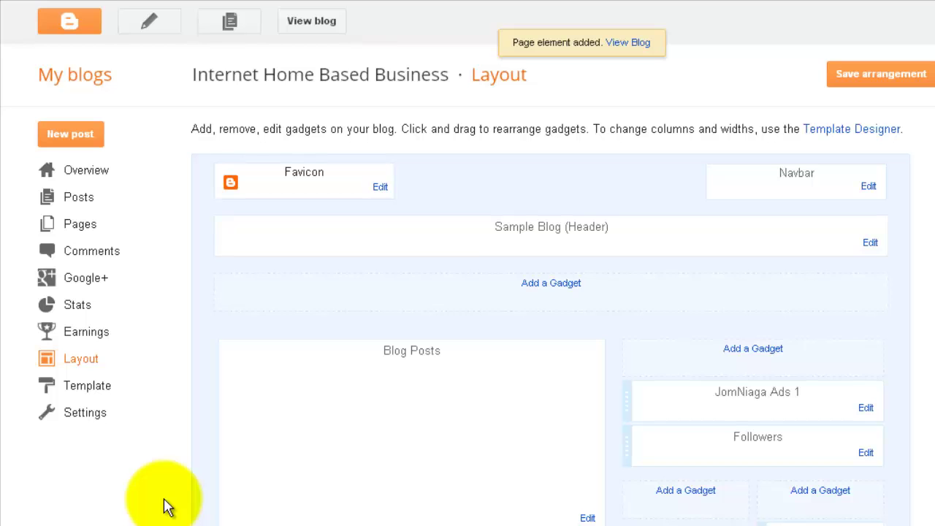
# Drag the JomNiaga Ads 1 gadget below Followers in the sidebar
pyautogui.scroll(-3, 918, 428)
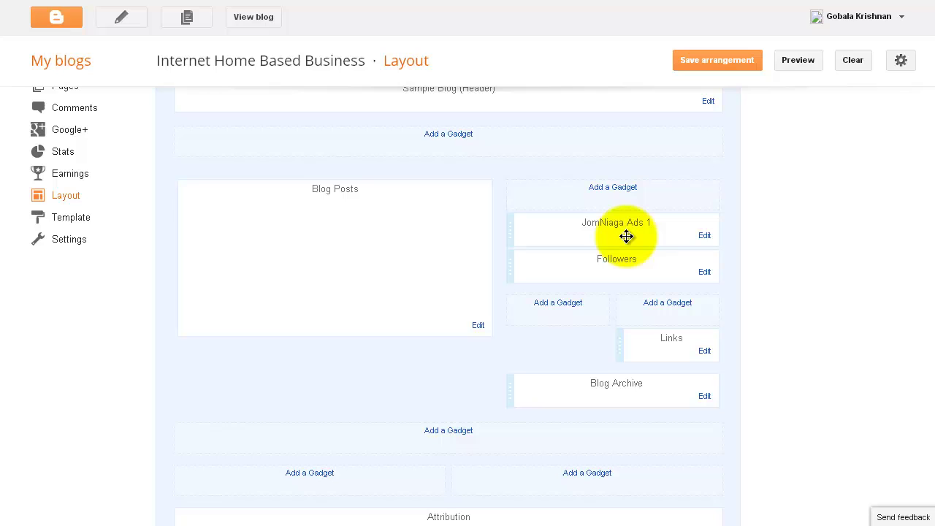
pyautogui.moveTo(626, 236); pyautogui.dragTo(613, 268)
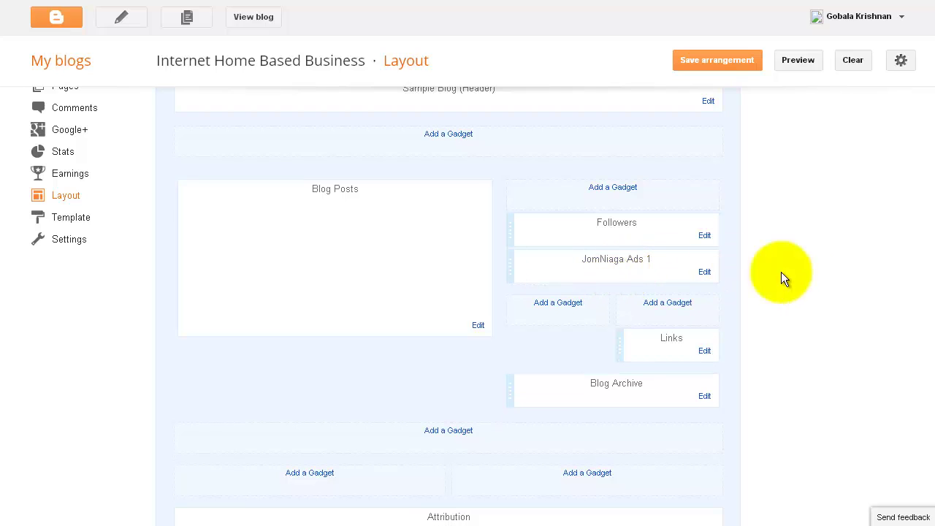
# Preview the blog and check the rotating JomNiaga Ads 1 sidebar banner
pyautogui.click(800, 64)
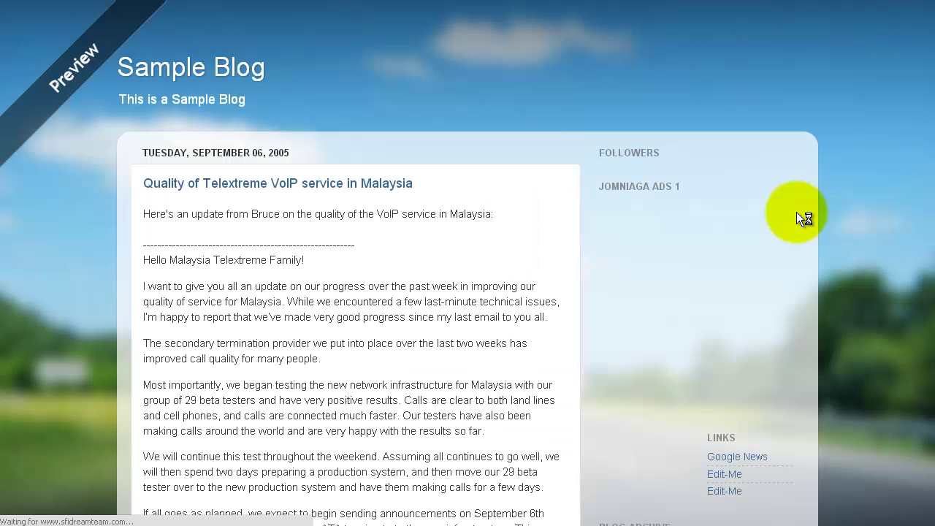
pyautogui.scroll(-3, 382, 270)
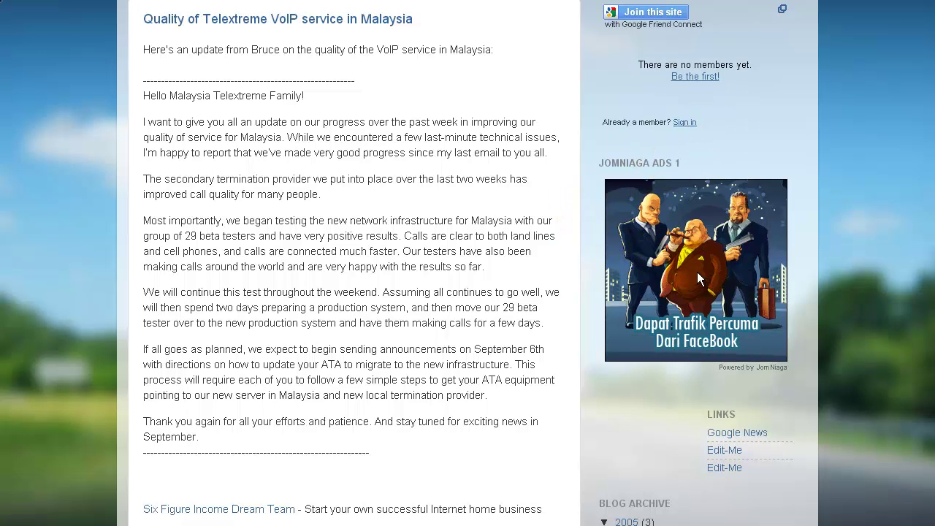
pyautogui.click(726, 367)
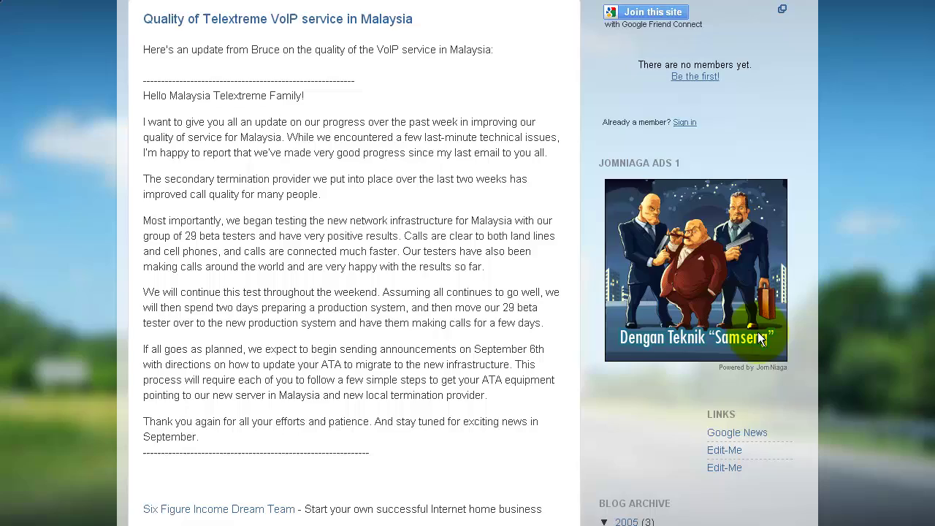
pyautogui.scroll(5, 496, 411)
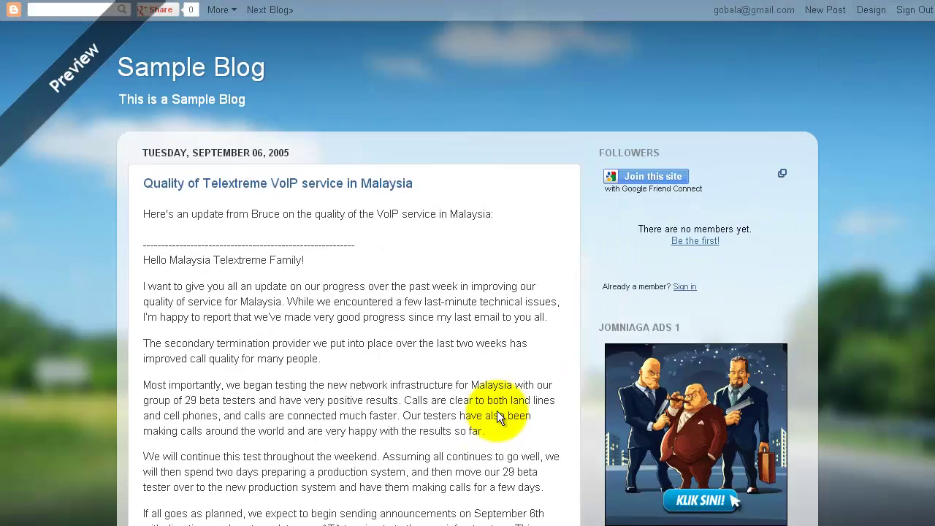
pyautogui.scroll(-2, 495, 414)
pyautogui.scroll(-3, 450, 412)
pyautogui.scroll(5, 449, 411)
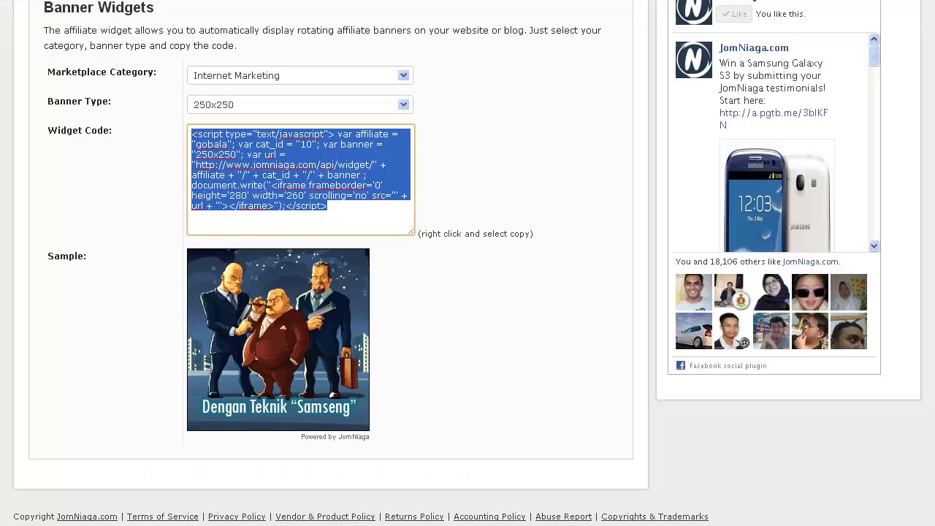
# Switch the banner size to 728x90 and copy the regenerated widget code
pyautogui.click(89, 237)
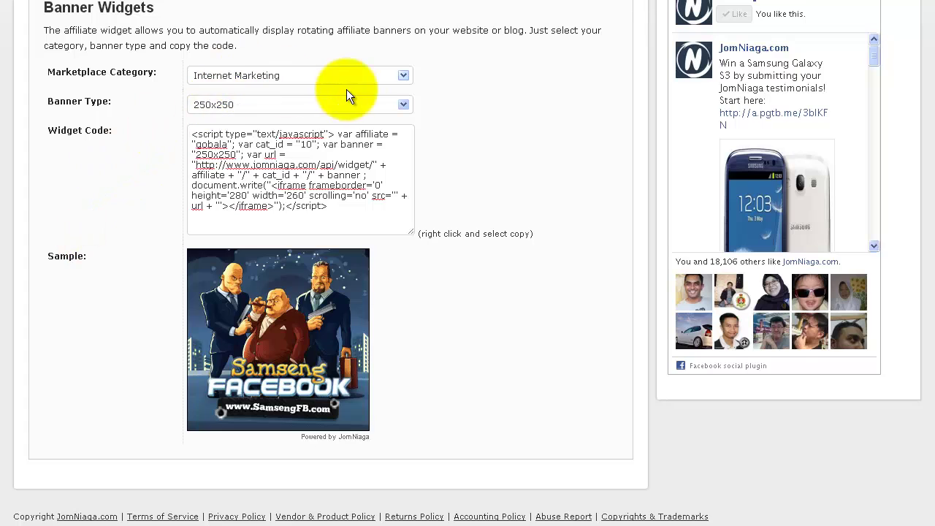
pyautogui.click(197, 109)
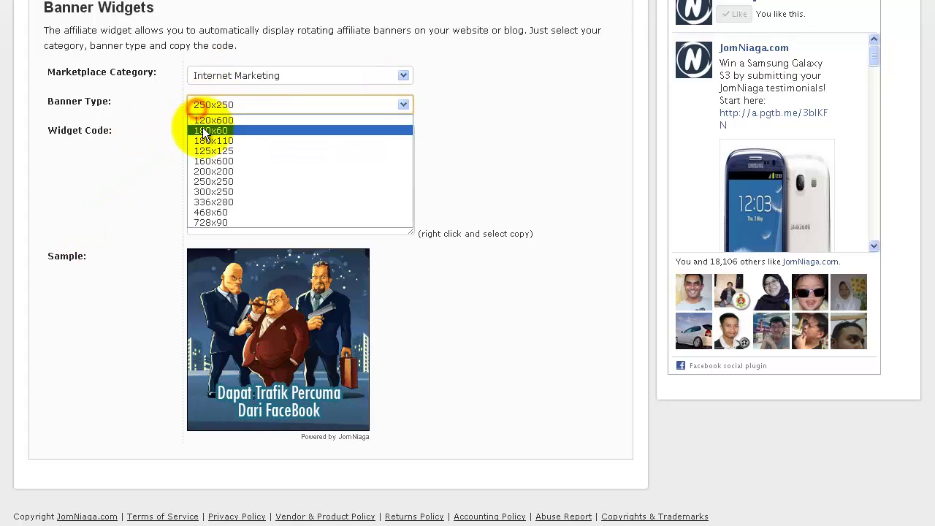
pyautogui.click(237, 222)
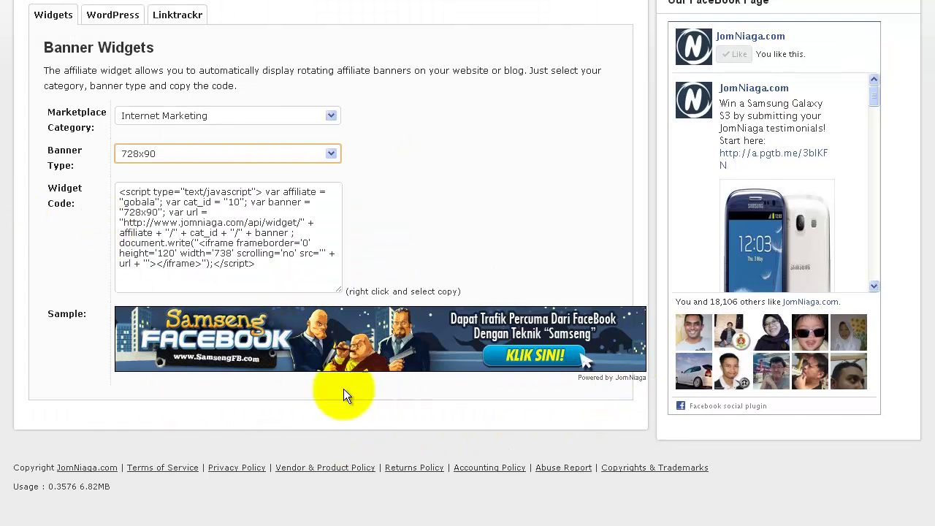
pyautogui.click(234, 229)
pyautogui.rightClick(234, 230)
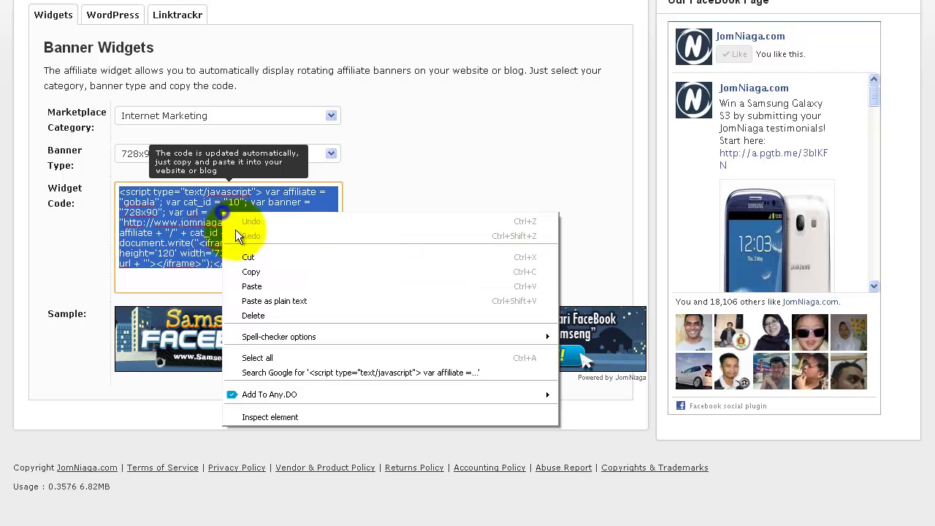
pyautogui.click(256, 272)
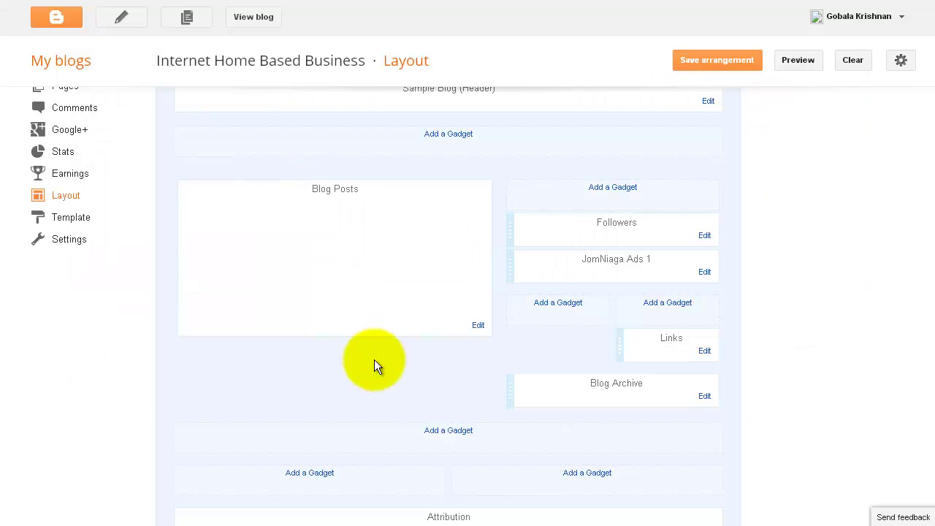
# Add an HTML/JavaScript gadget in the slot below the blog header
pyautogui.scroll(2, 374, 365)
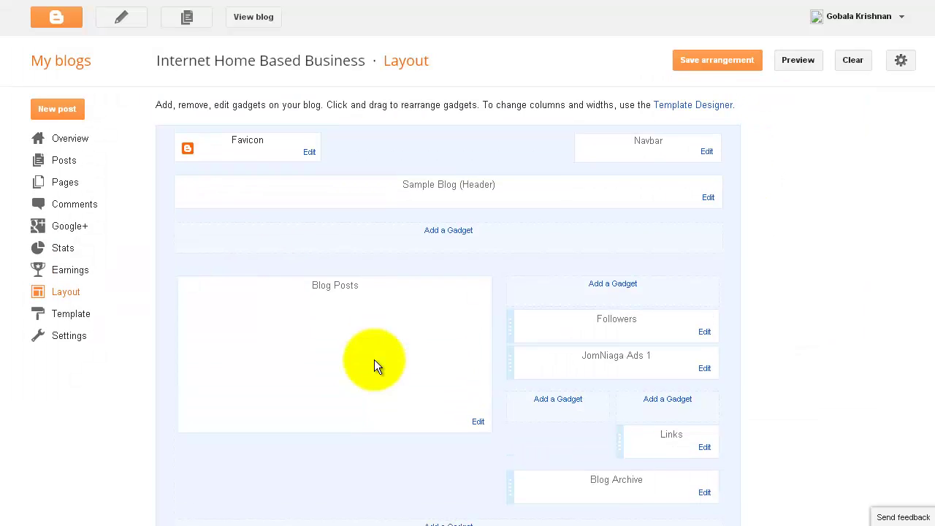
pyautogui.click(463, 233)
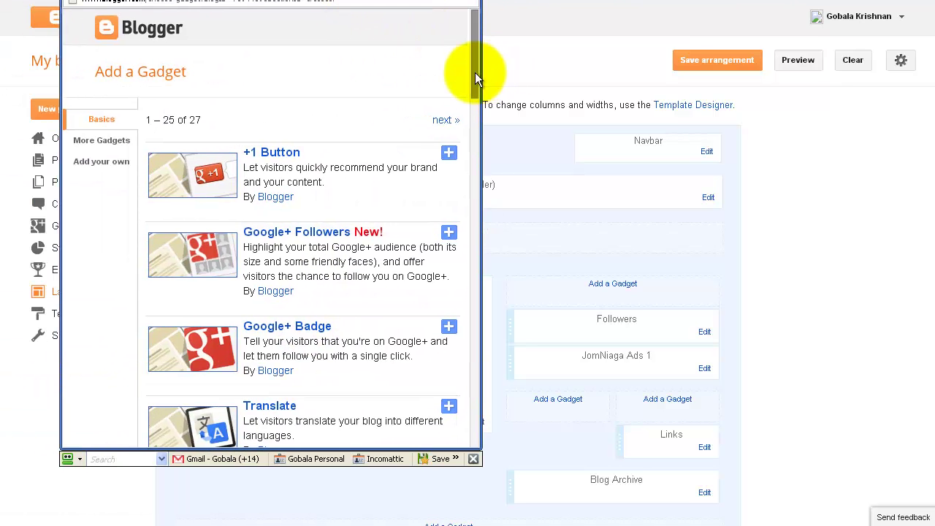
pyautogui.moveTo(474, 72); pyautogui.dragTo(465, 222)
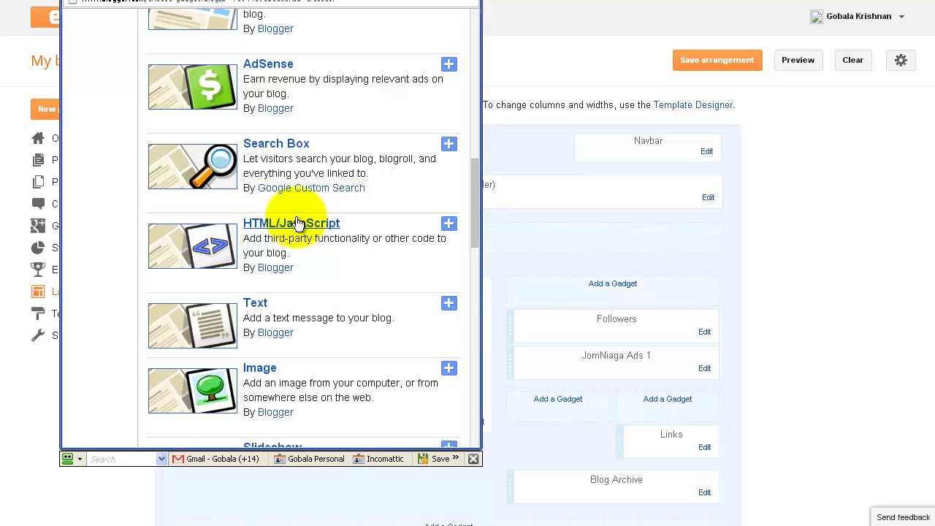
pyautogui.click(447, 221)
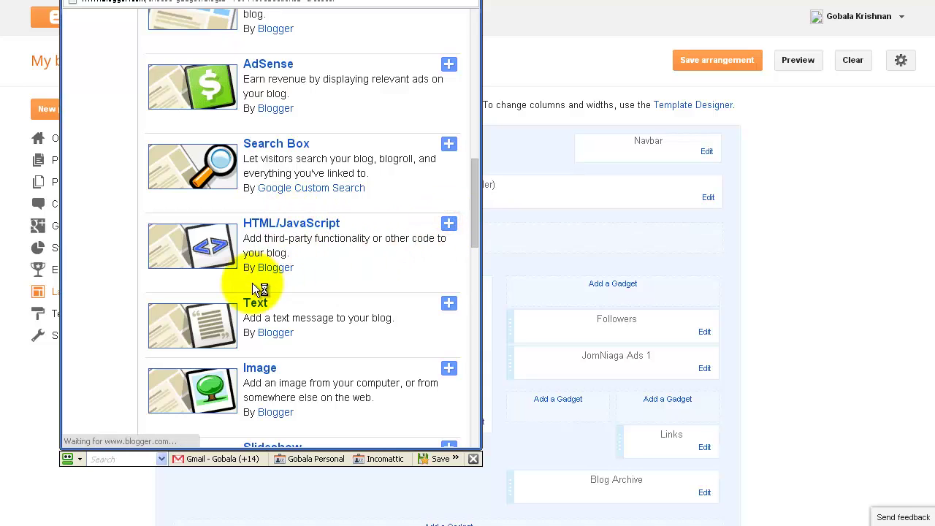
# Paste the 728x90 JomNiaga banner code into Content and save the gadget
pyautogui.click(167, 258)
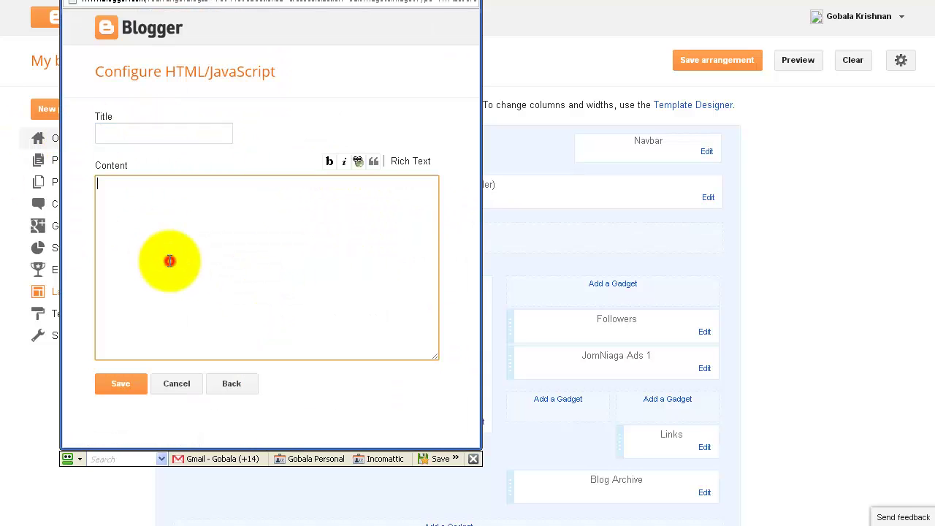
pyautogui.rightClick(169, 261)
pyautogui.click(209, 336)
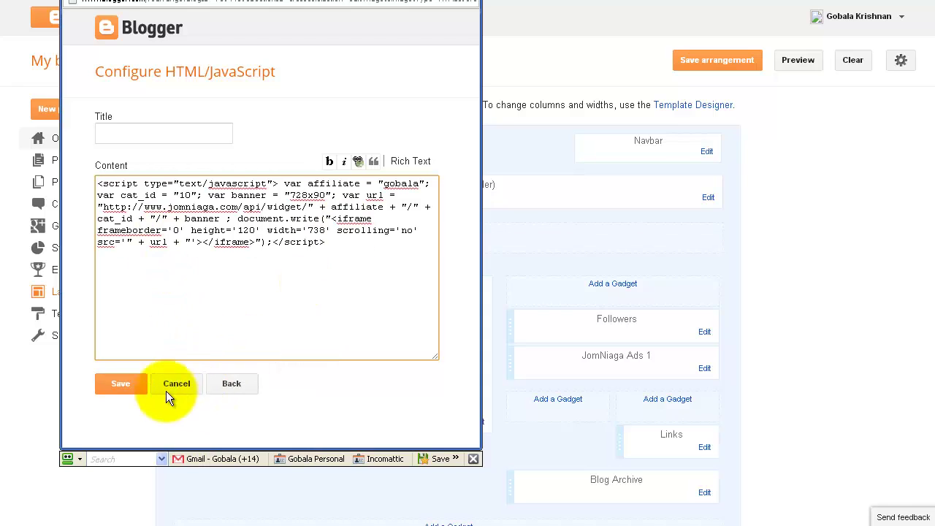
pyautogui.click(119, 384)
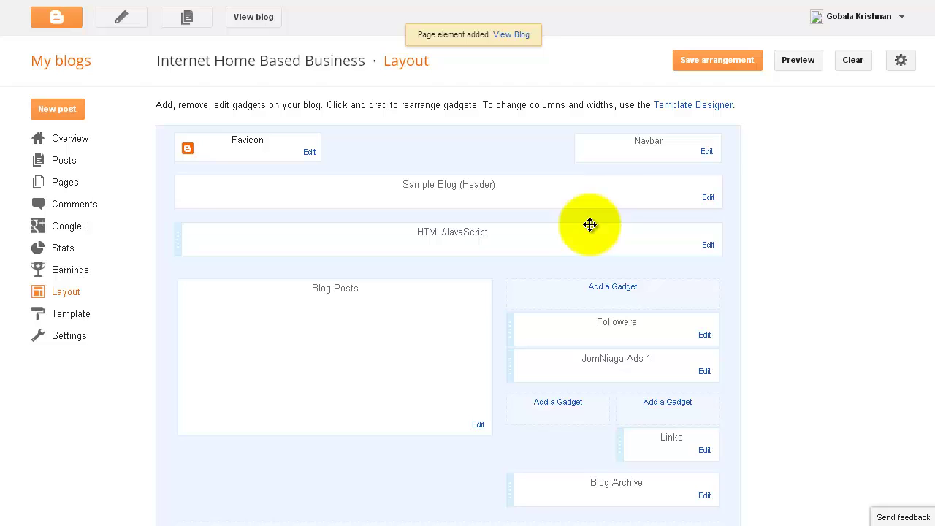
# Preview the blog and scroll to check the 728x90 leaderboard banner under the header
pyautogui.click(805, 64)
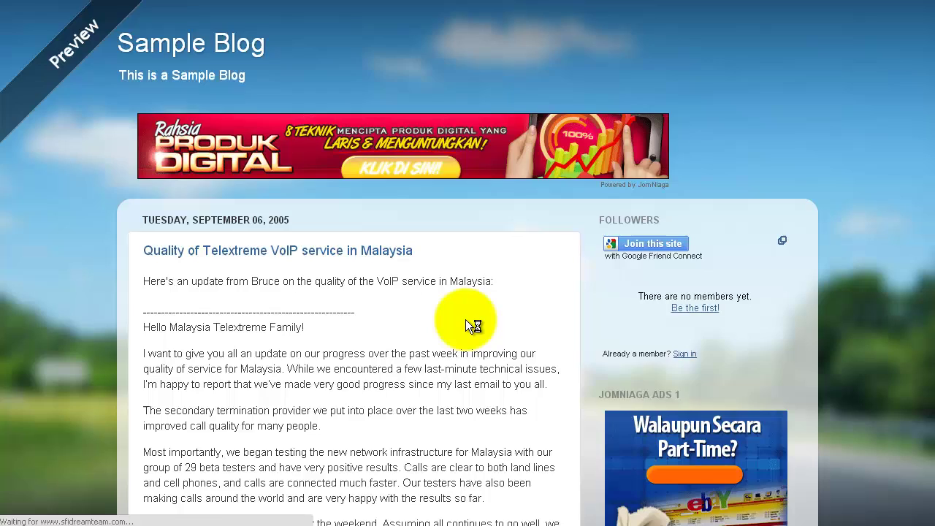
pyautogui.scroll(-3, 472, 327)
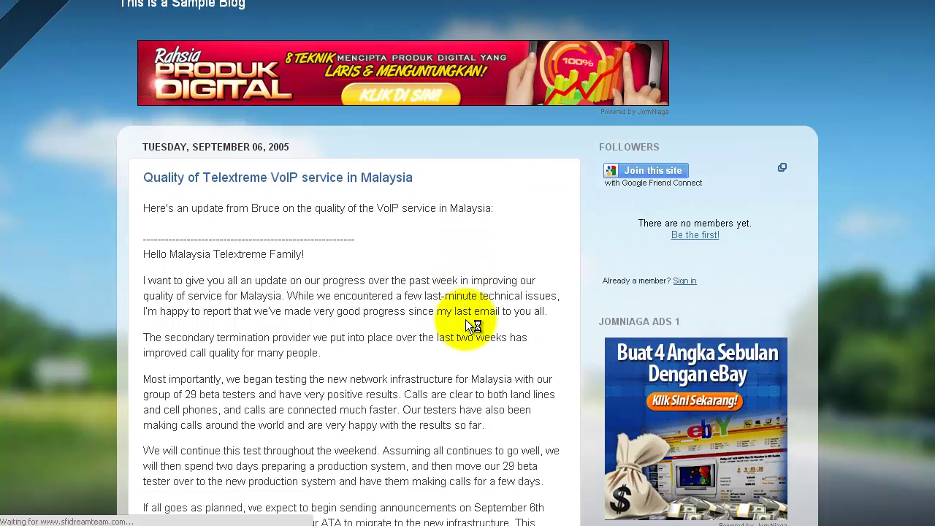
pyautogui.scroll(-1, 472, 327)
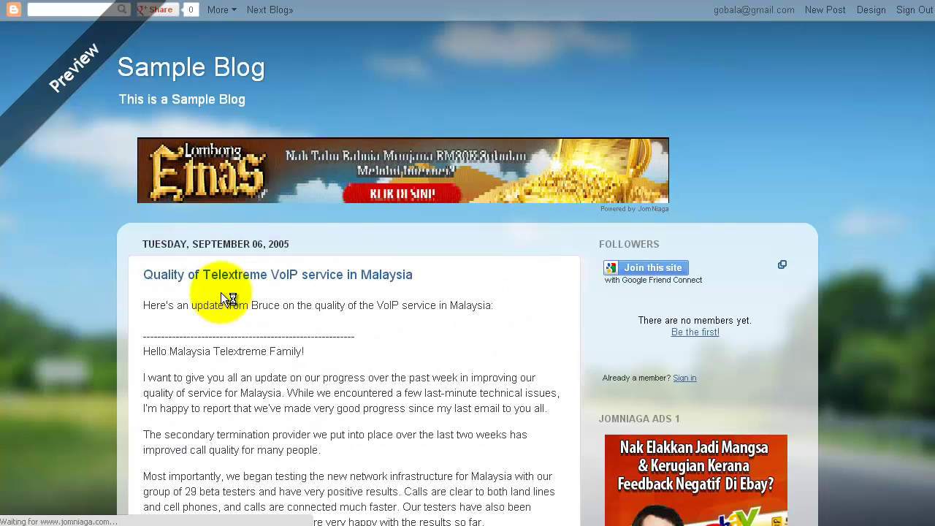
pyautogui.scroll(-2, 277, 308)
pyautogui.scroll(1, 291, 310)
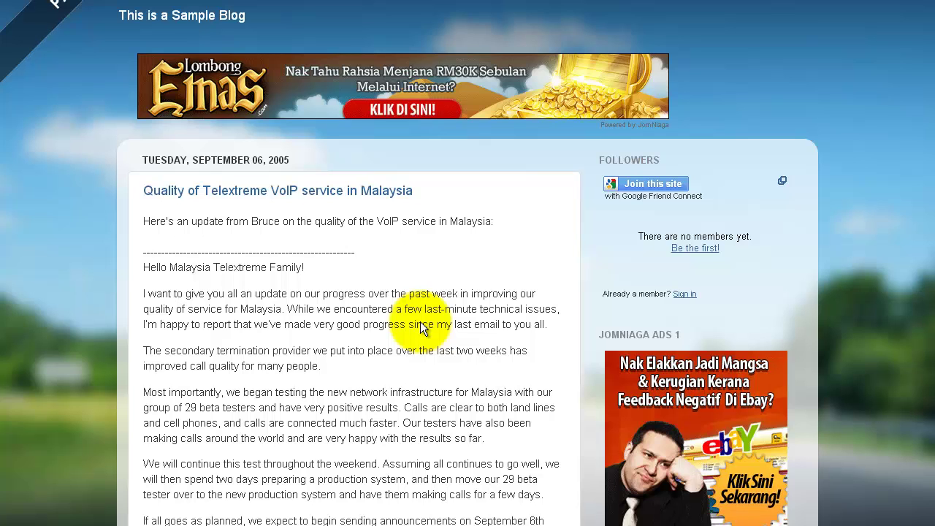
pyautogui.scroll(-2, 420, 329)
pyautogui.scroll(-6, 420, 321)
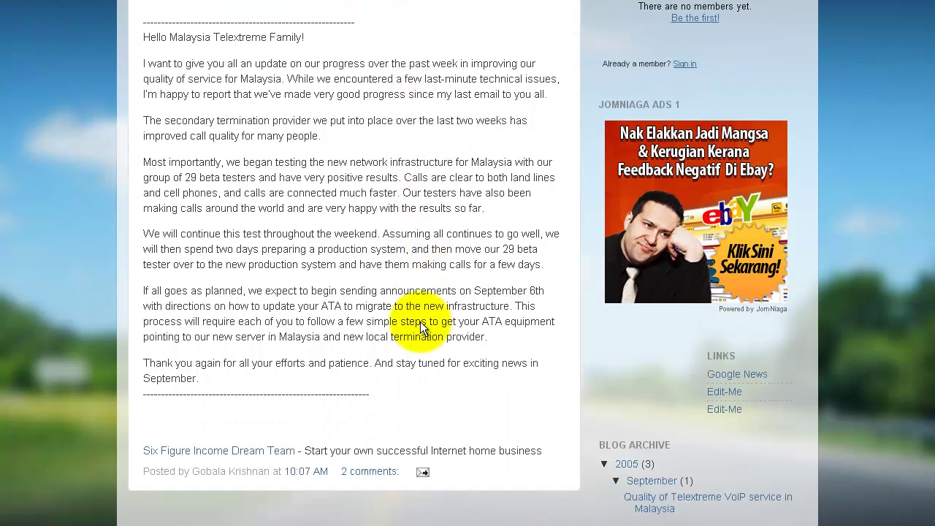
pyautogui.scroll(2, 204, 278)
pyautogui.scroll(4, 203, 278)
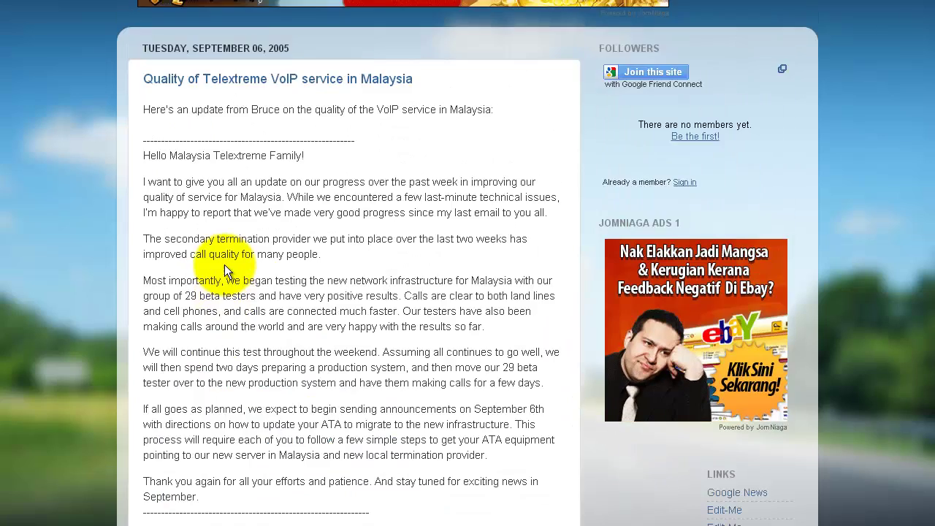
pyautogui.scroll(-3, 223, 265)
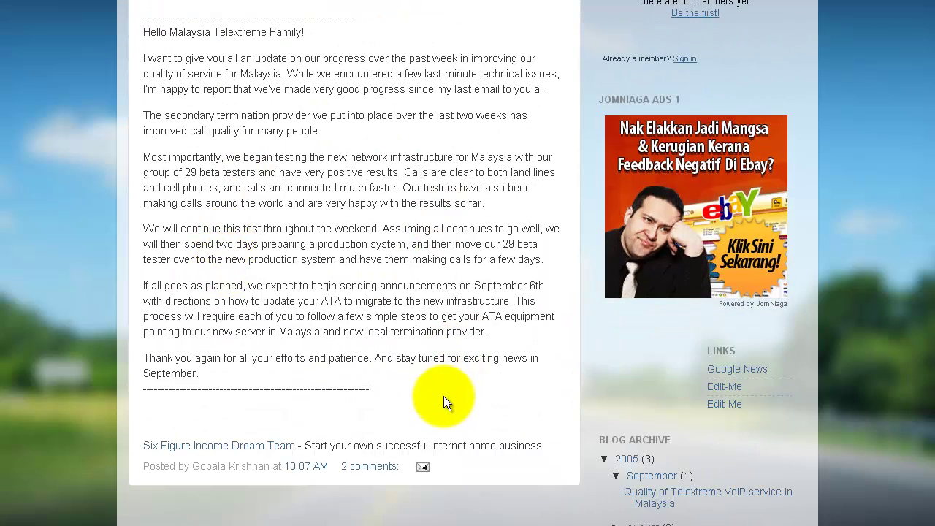
pyautogui.scroll(1, 384, 398)
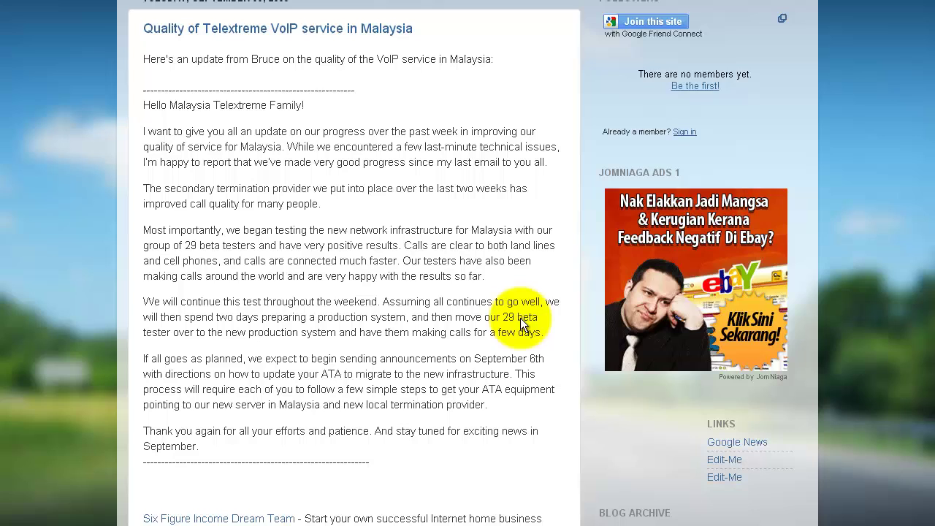
pyautogui.scroll(4, 424, 367)
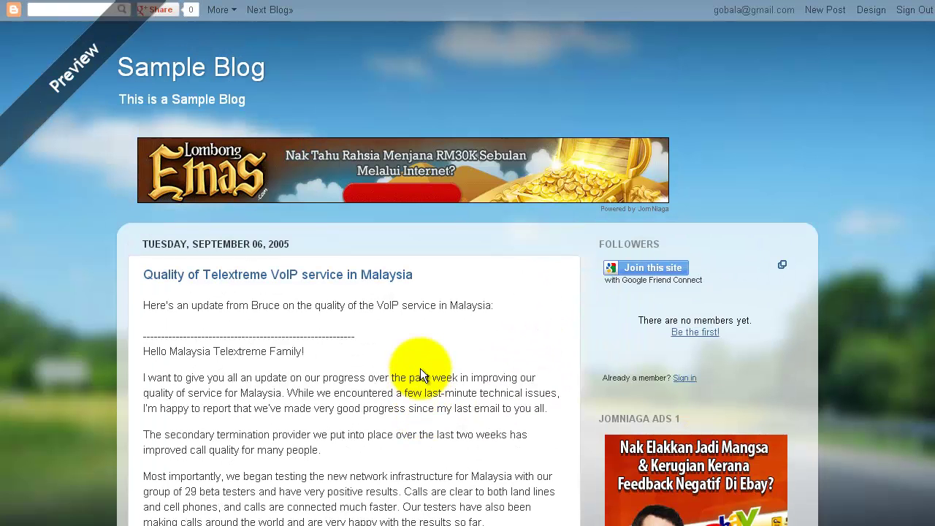